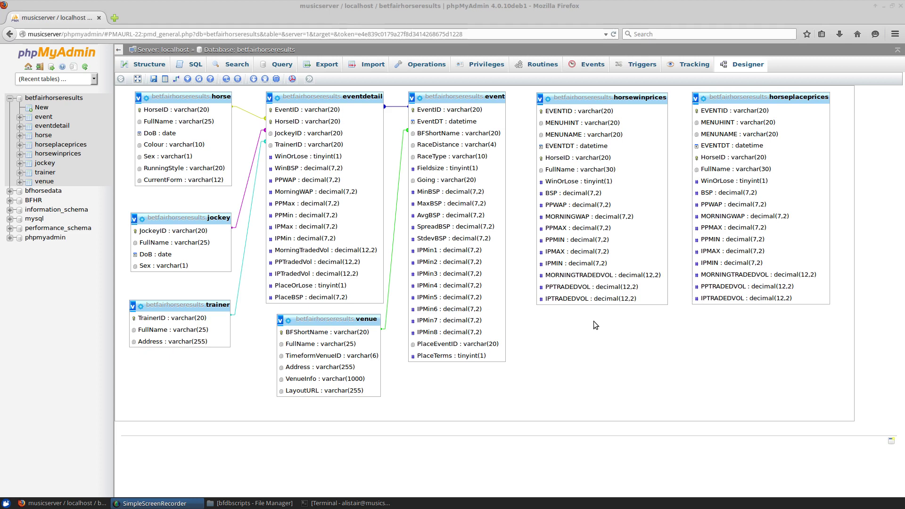
# Browse the eventdetail, horse, horseplaceprices, horsewinprices, venue and event tables, finding only venue's 62 rows.
pyautogui.click(45, 120)
pyautogui.click(48, 125)
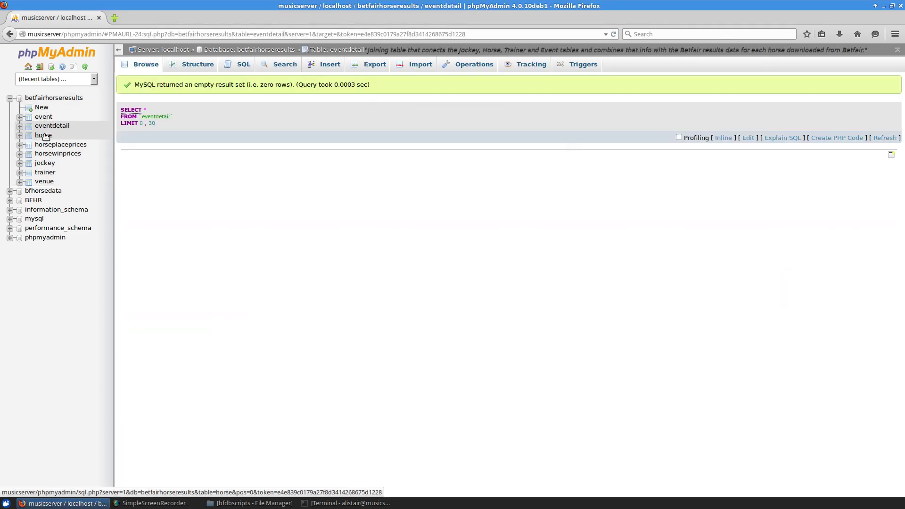
pyautogui.click(43, 135)
pyautogui.click(59, 146)
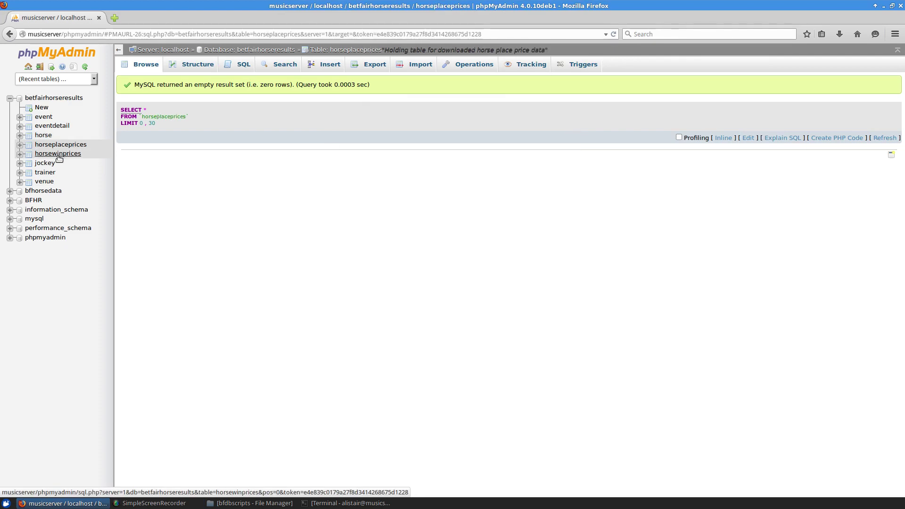
pyautogui.click(57, 155)
pyautogui.click(45, 181)
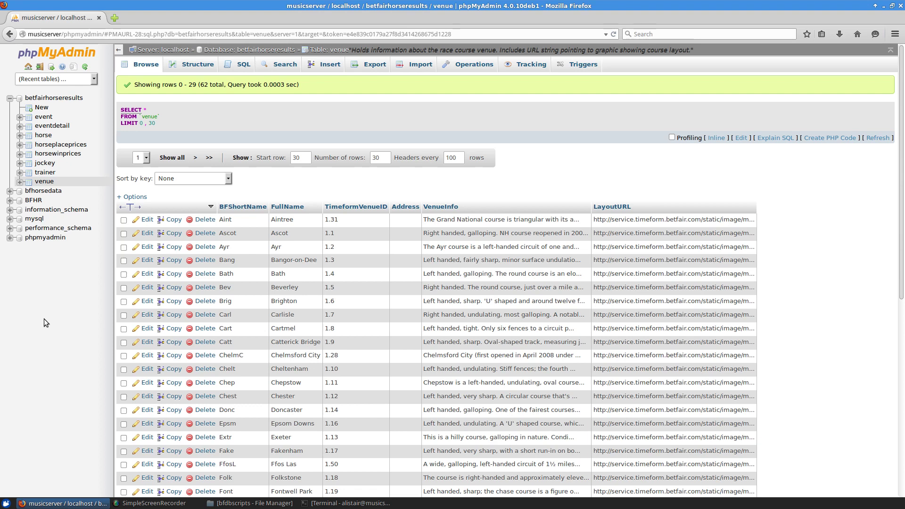
pyautogui.click(43, 116)
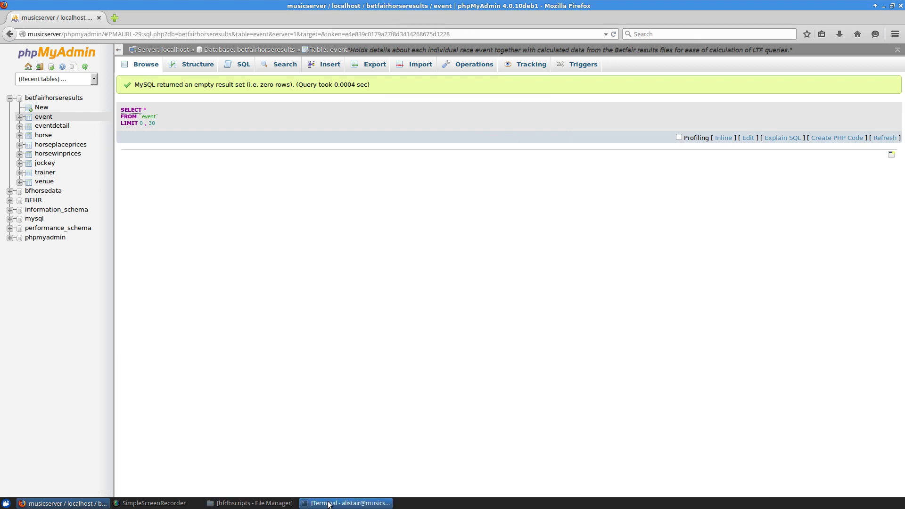
# Run php getbetfairdata.php in the Terminal until the prompt returns.
pyautogui.click(348, 503)
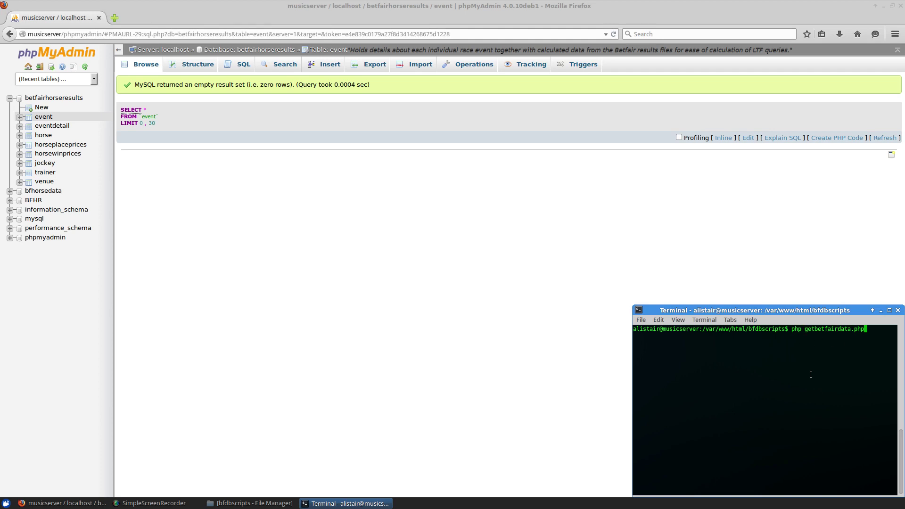
pyautogui.press('Return')
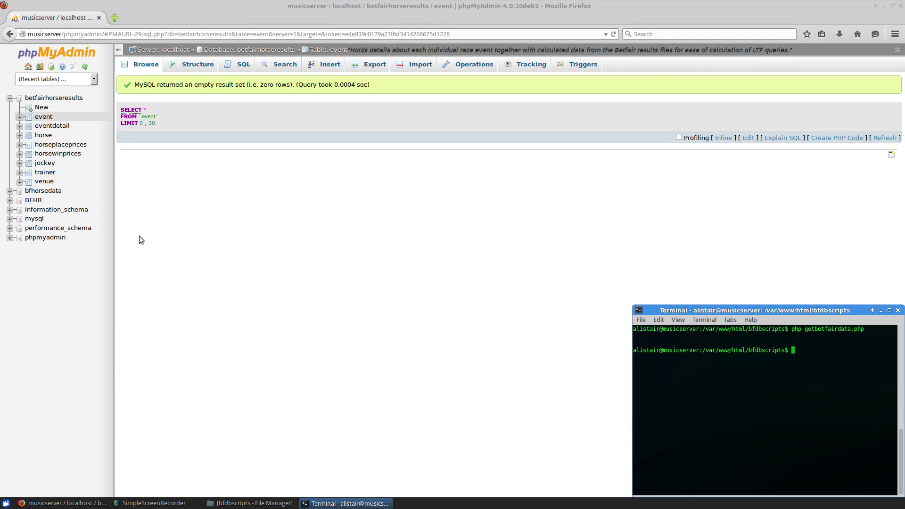
# Reload the event table and scroll across its 36 rows to the PlaceEventID and PlaceTerms columns.
pyautogui.click(44, 120)
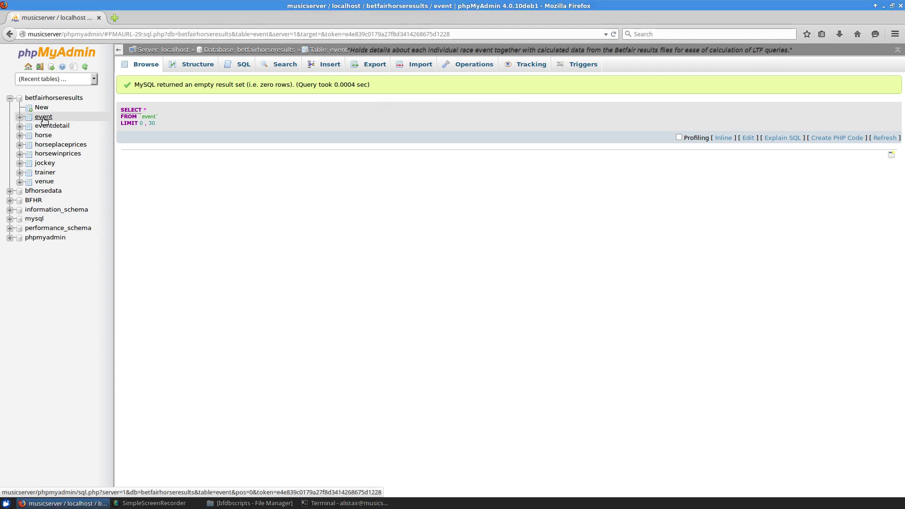
pyautogui.click(44, 118)
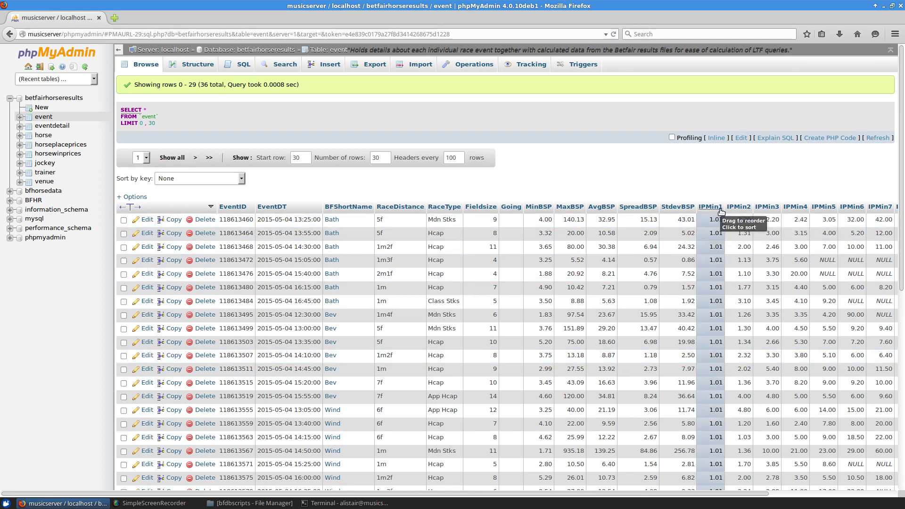
pyautogui.moveTo(720, 211); pyautogui.dragTo(671, 211)
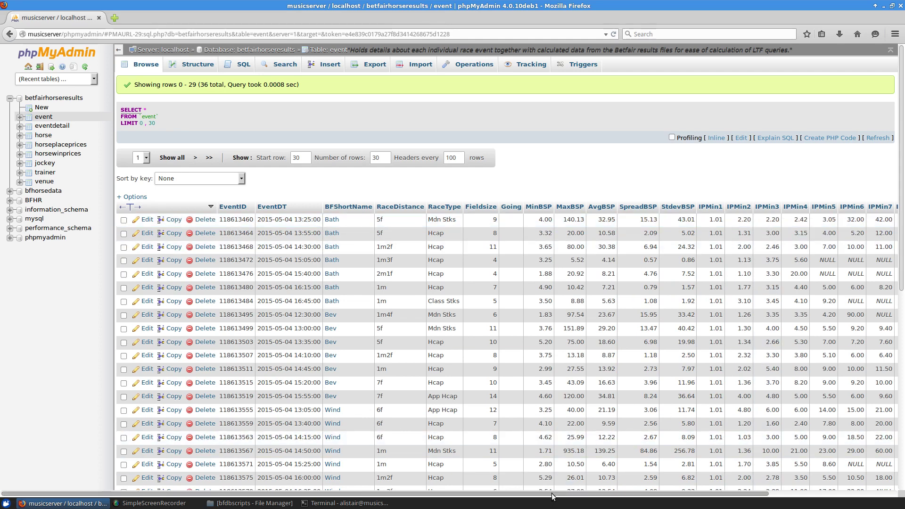
pyautogui.moveTo(552, 495); pyautogui.dragTo(686, 460)
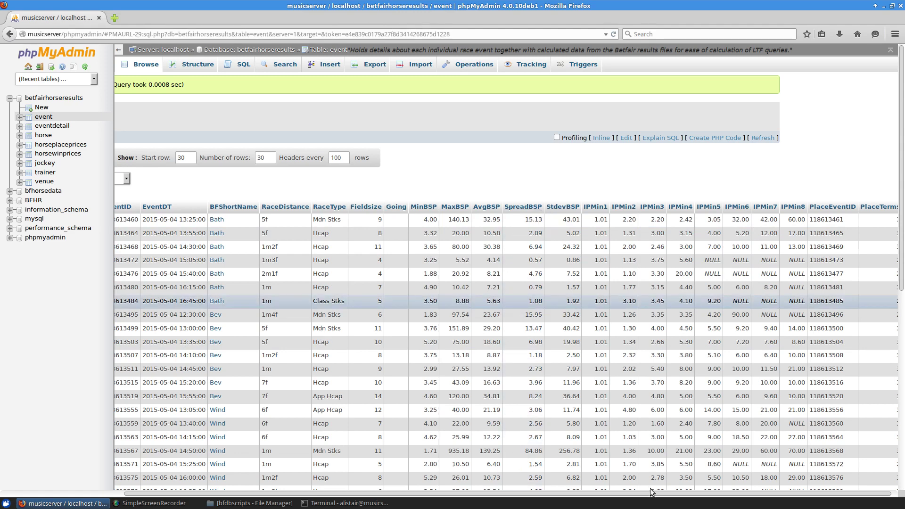
pyautogui.moveTo(638, 491); pyautogui.dragTo(736, 490)
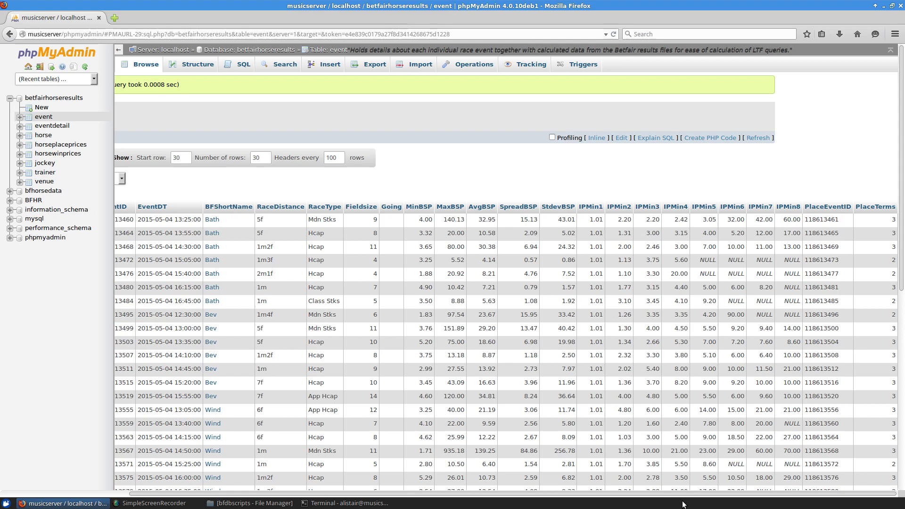
pyautogui.moveTo(671, 494); pyautogui.dragTo(189, 377)
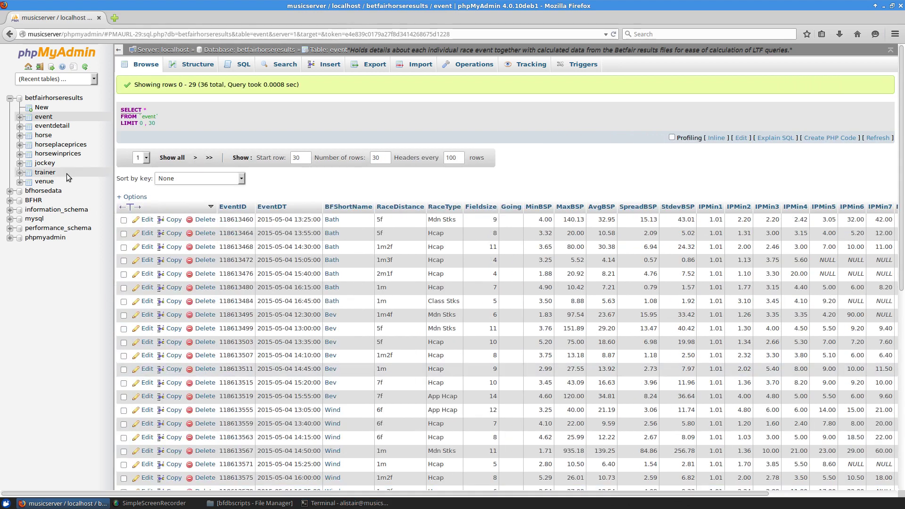
# Browse eventdetail and horse (319 rows each), the empty horseplaceprices and horsewinprices tables, then event.
pyautogui.click(51, 125)
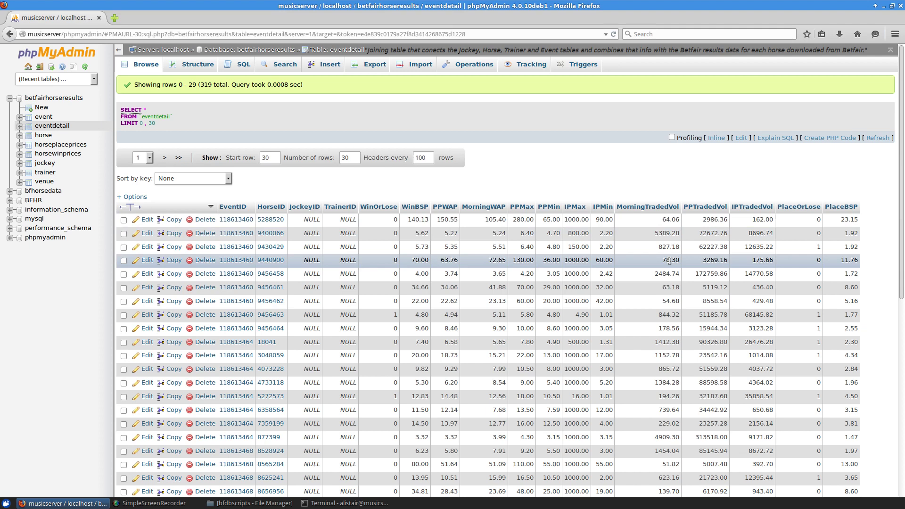
pyautogui.click(45, 135)
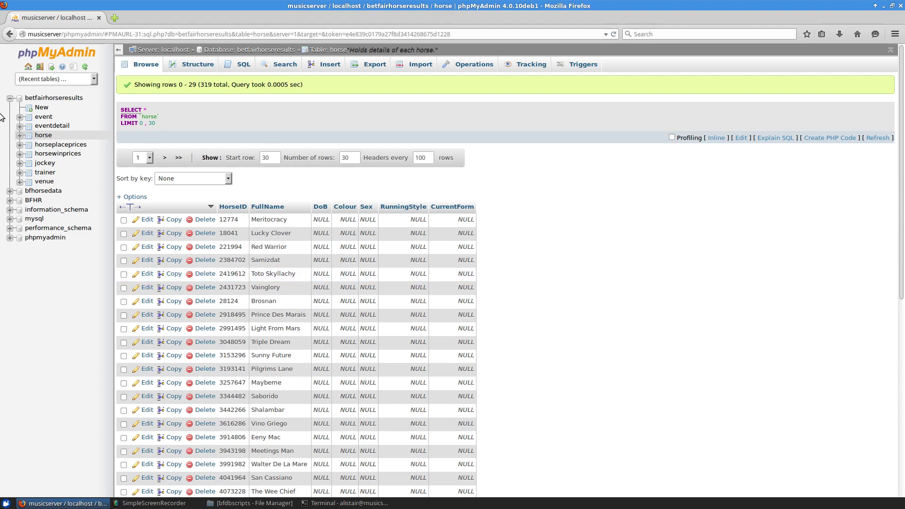
pyautogui.click(57, 144)
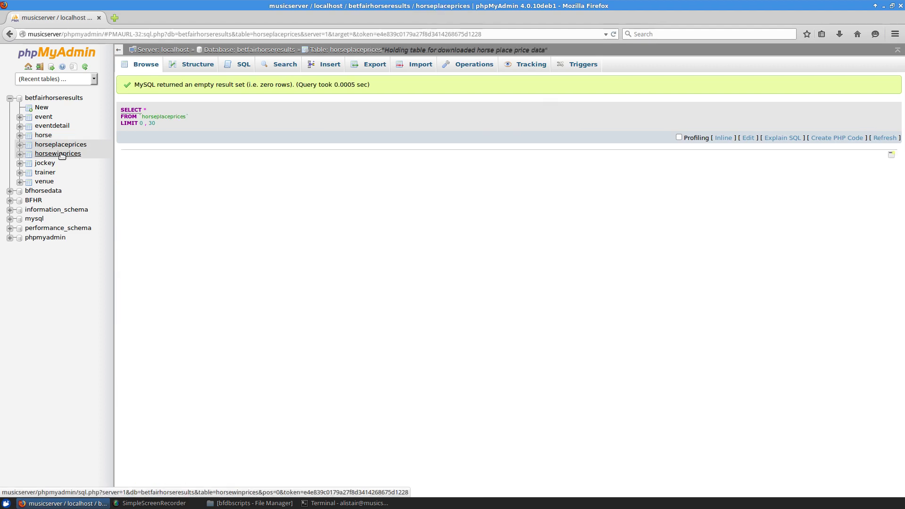
pyautogui.click(58, 153)
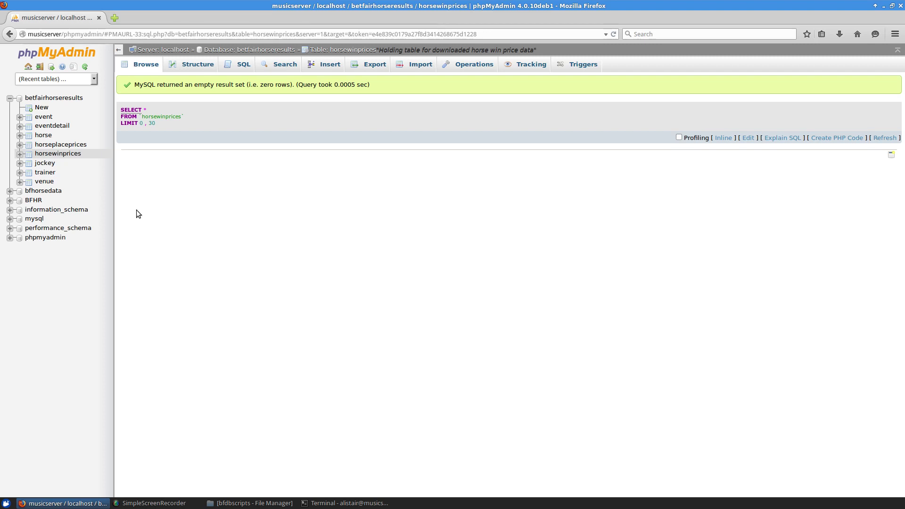
pyautogui.click(46, 118)
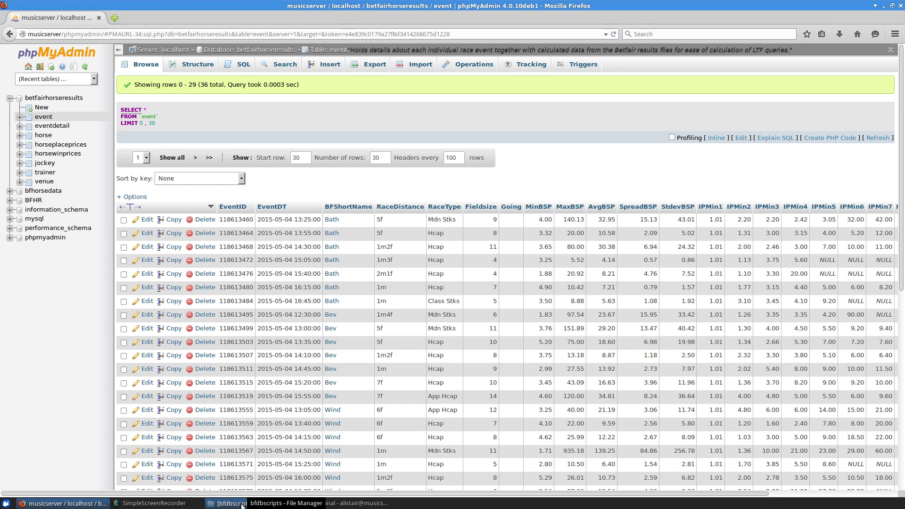
# Recall php cleartables.php from the Terminal history and run it.
pyautogui.click(347, 503)
pyautogui.press('Up')
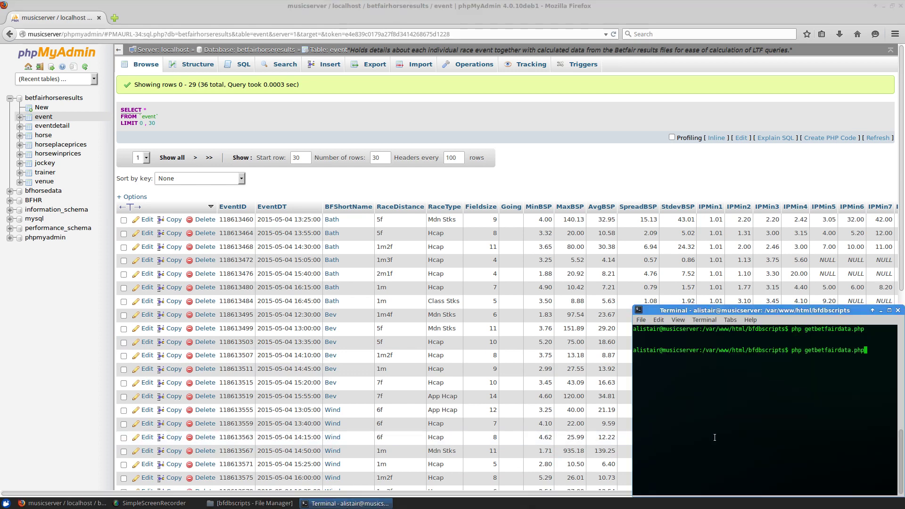
pyautogui.press('Down')
pyautogui.press('Up')
pyautogui.press('Up')
pyautogui.press('Return')
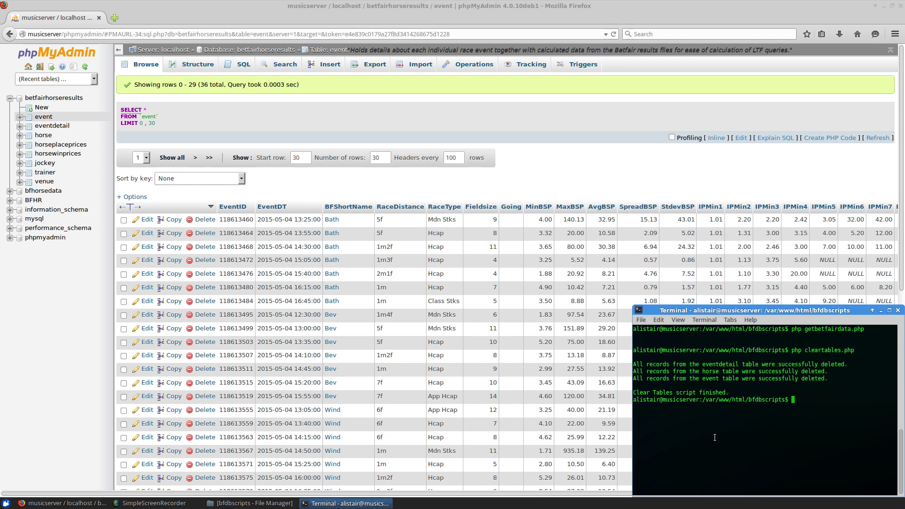
# Check the event, horse and venue tables in phpMyAdmin, confirming event and horse are empty.
pyautogui.click(44, 117)
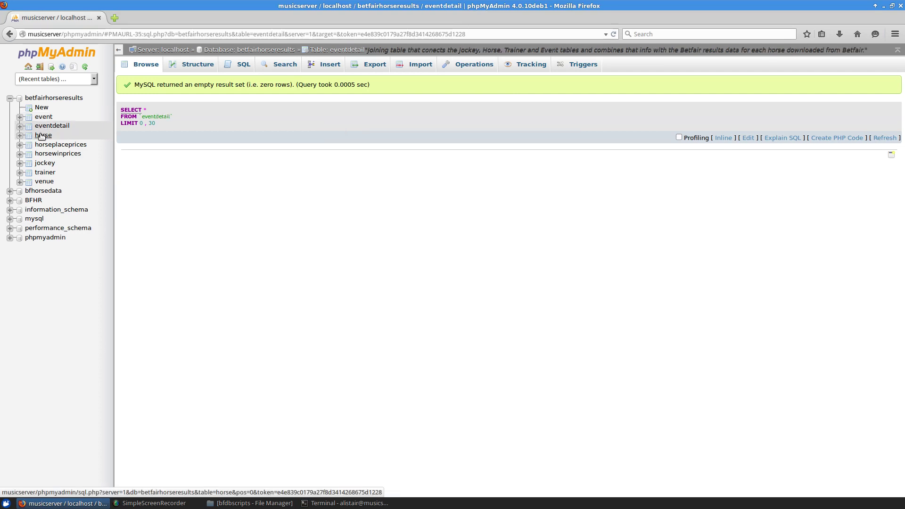
pyautogui.click(43, 136)
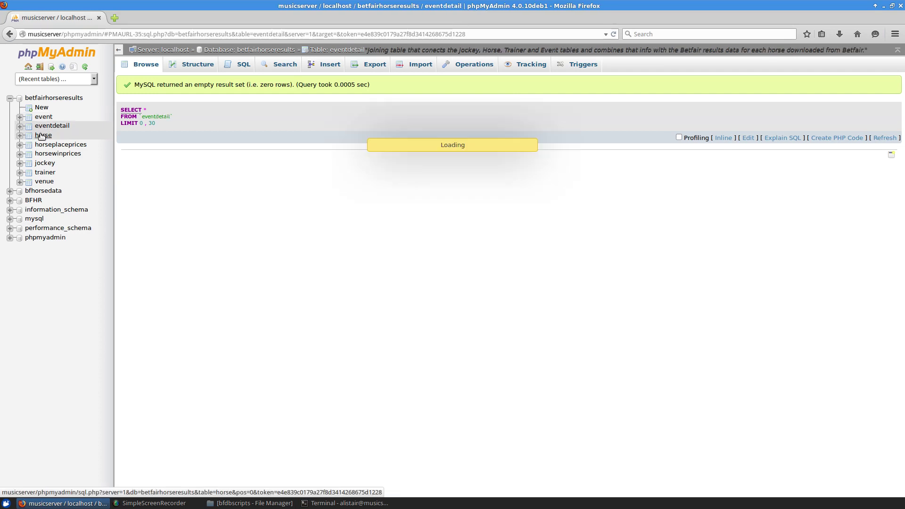
pyautogui.click(43, 181)
pyautogui.click(35, 117)
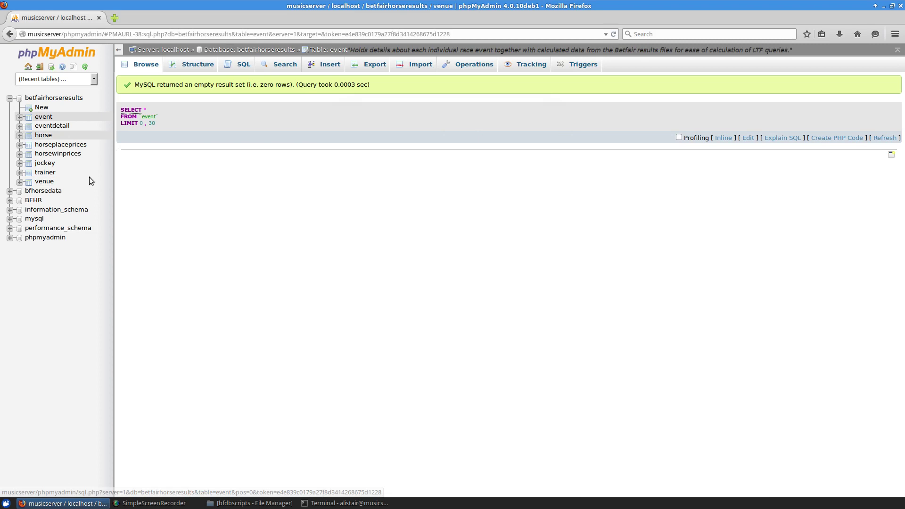
pyautogui.click(250, 503)
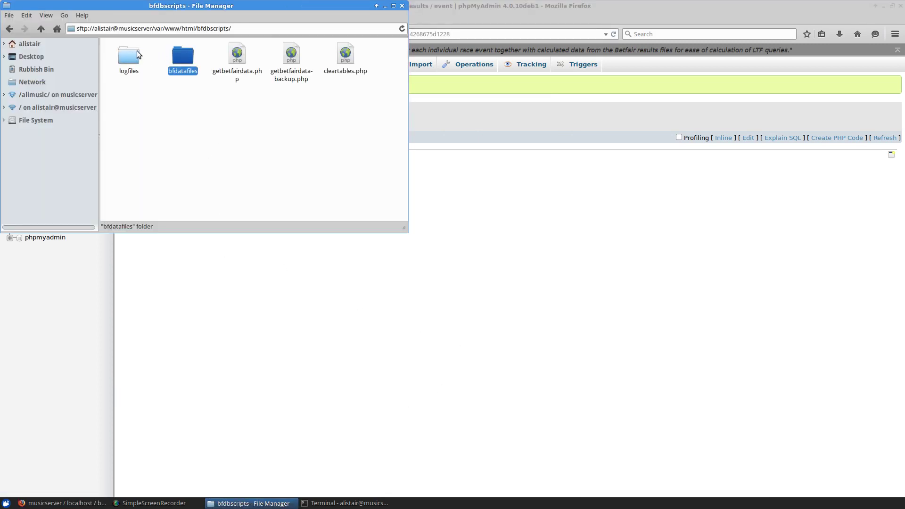
# Permanently delete the three CSV files in bfdatafiles and go back up to bfdbscripts.
pyautogui.doubleClick(188, 67)
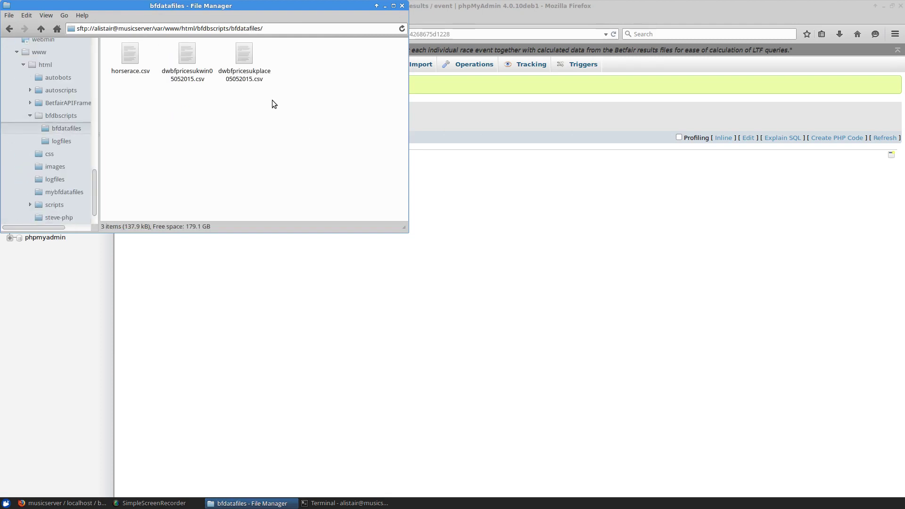
pyautogui.moveTo(273, 103); pyautogui.dragTo(131, 52)
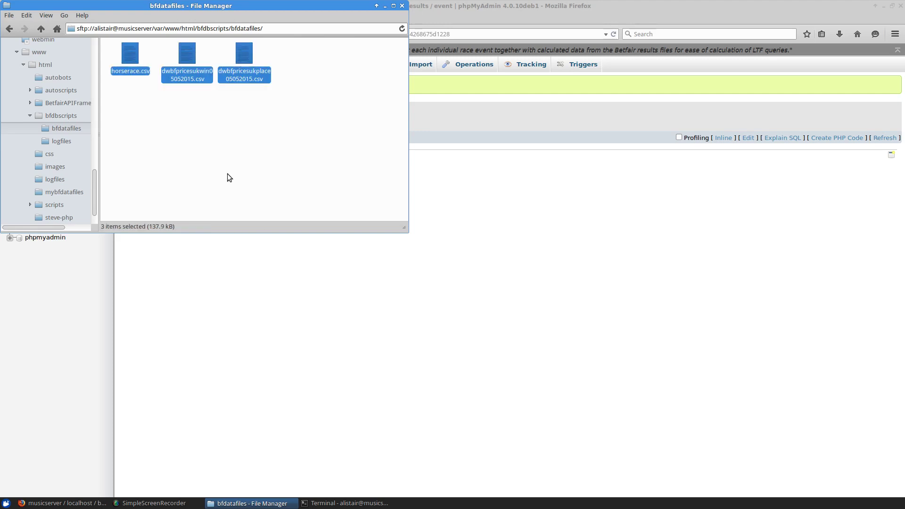
pyautogui.press('Delete')
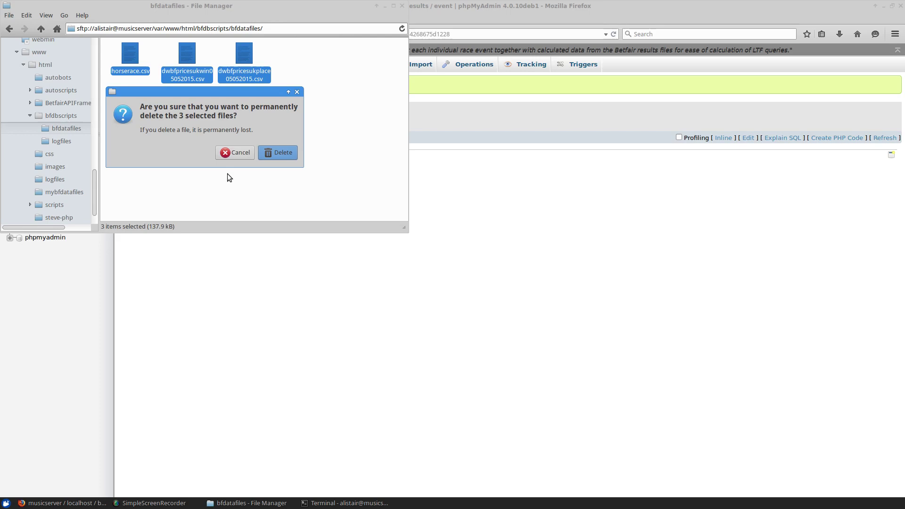
pyautogui.press('Return')
pyautogui.click(41, 27)
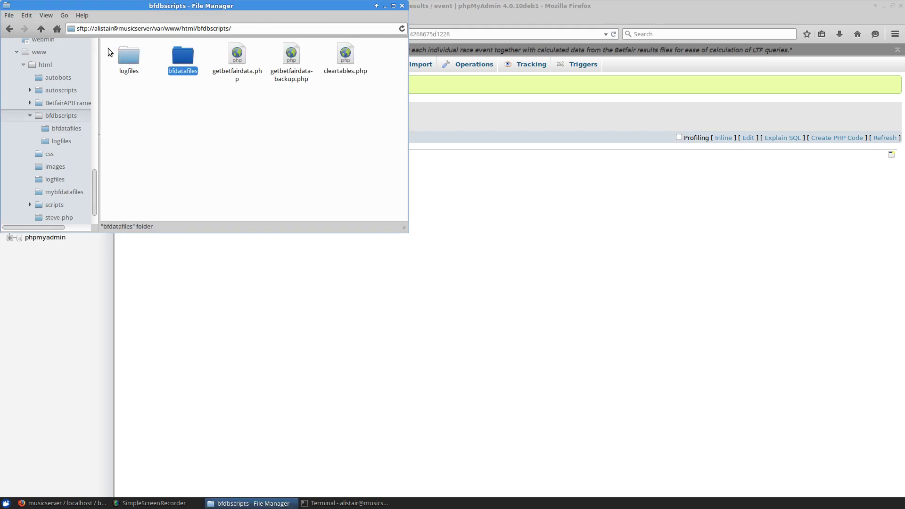
pyautogui.doubleClick(129, 58)
# Read getbetfairdata05052015.log in Mousepad, then close it.
pyautogui.click(129, 59)
pyautogui.doubleClick(131, 60)
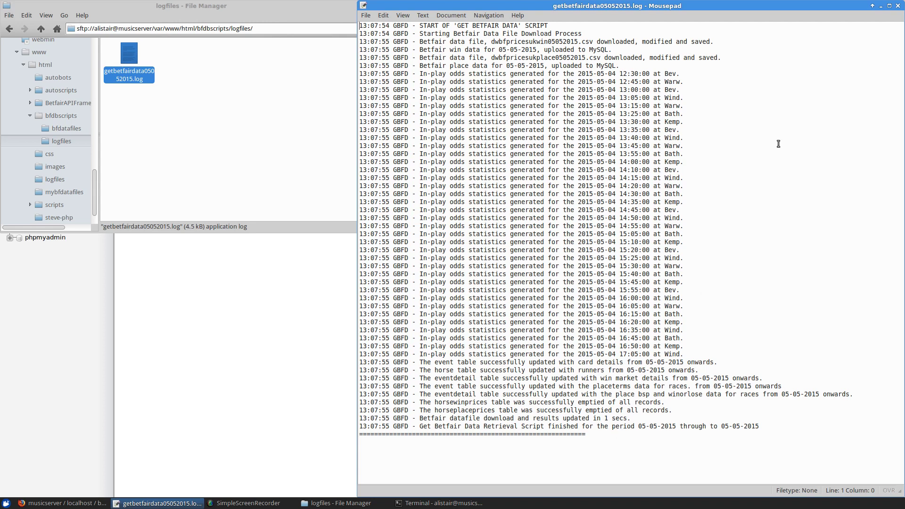
pyautogui.click(897, 5)
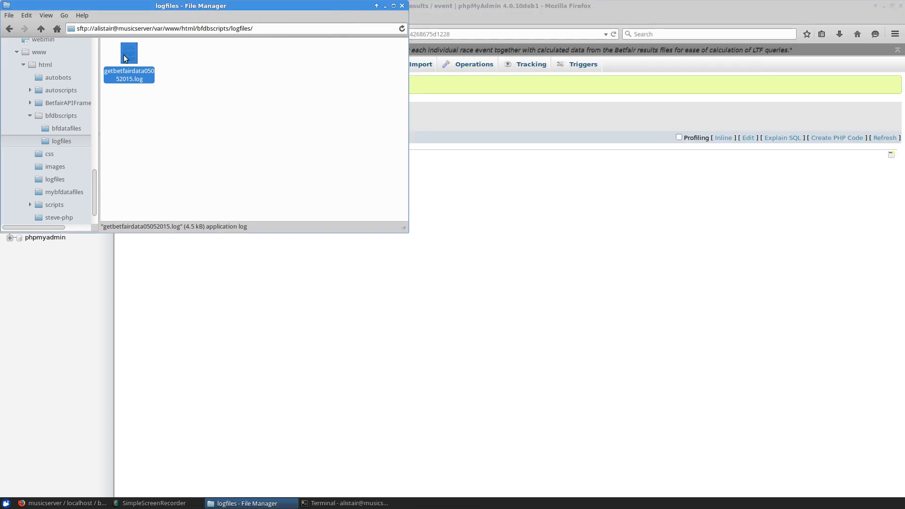
# Permanently delete the old log file and minimize the File Manager to reveal phpMyAdmin.
pyautogui.press('Delete')
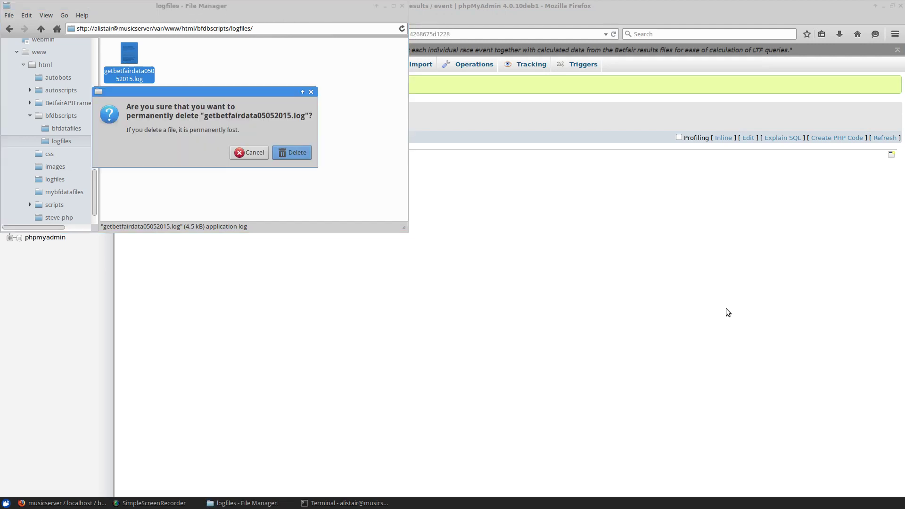
pyautogui.press('Return')
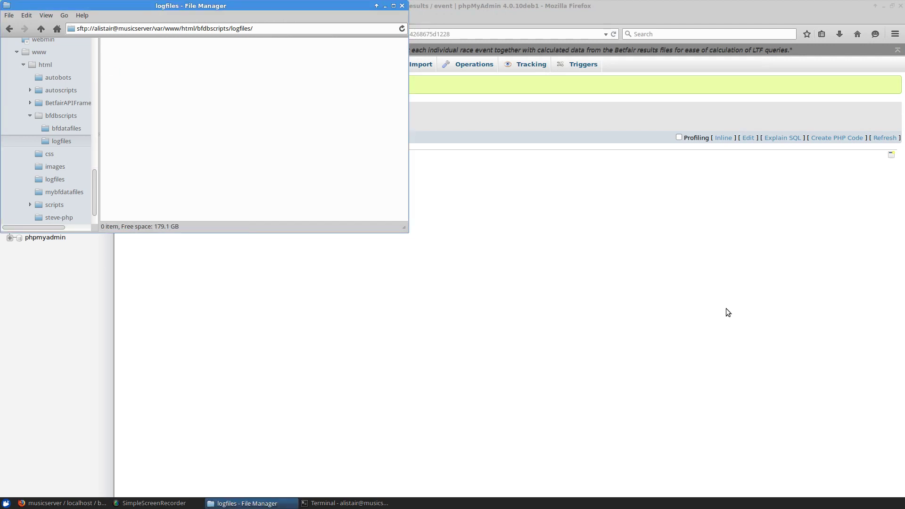
pyautogui.click(385, 5)
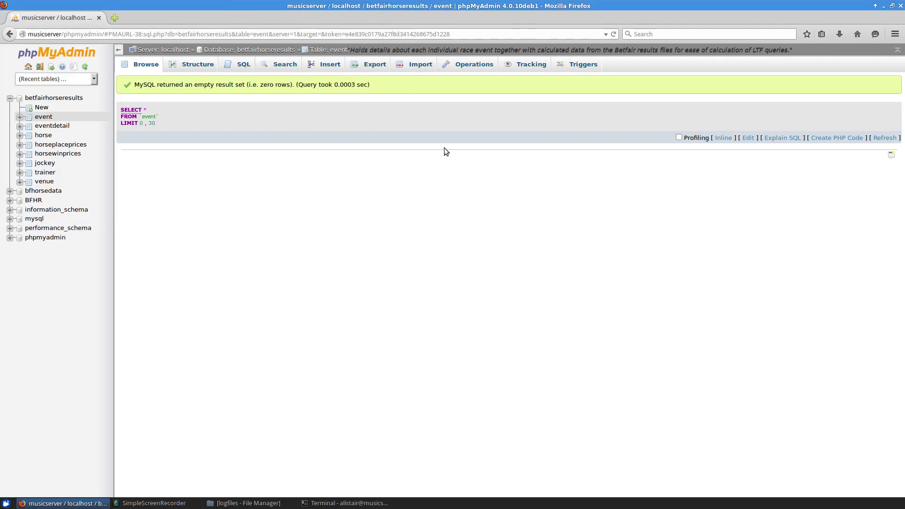
pyautogui.click(334, 503)
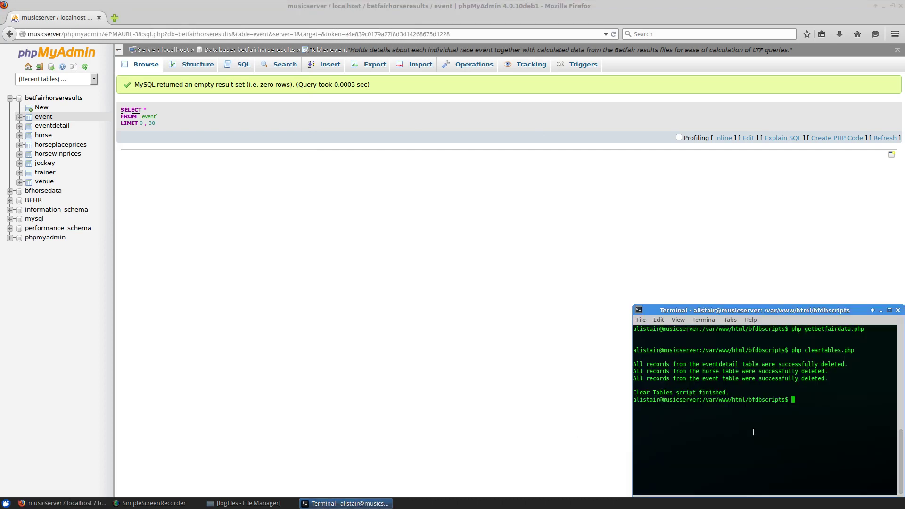
pyautogui.press('Up')
pyautogui.press('Up')
pyautogui.press('Up')
pyautogui.press('Up')
pyautogui.press('Up')
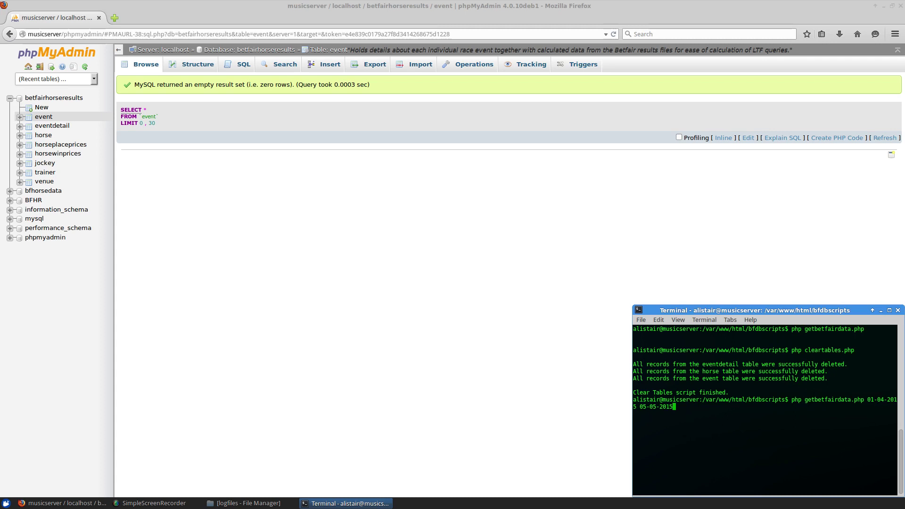
pyautogui.press('Return')
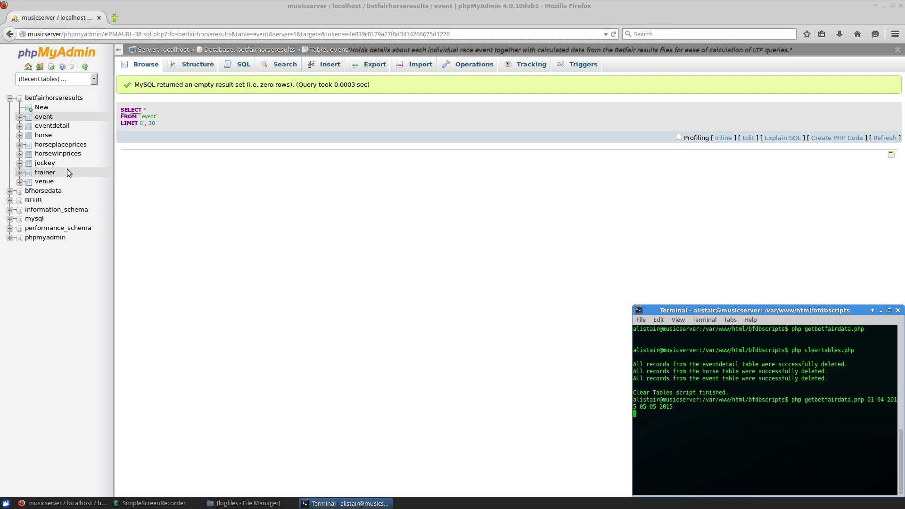
# Browse horsewinprices (4683 rows) and the still-empty event, eventdetail and horse tables.
pyautogui.click(48, 153)
pyautogui.click(47, 153)
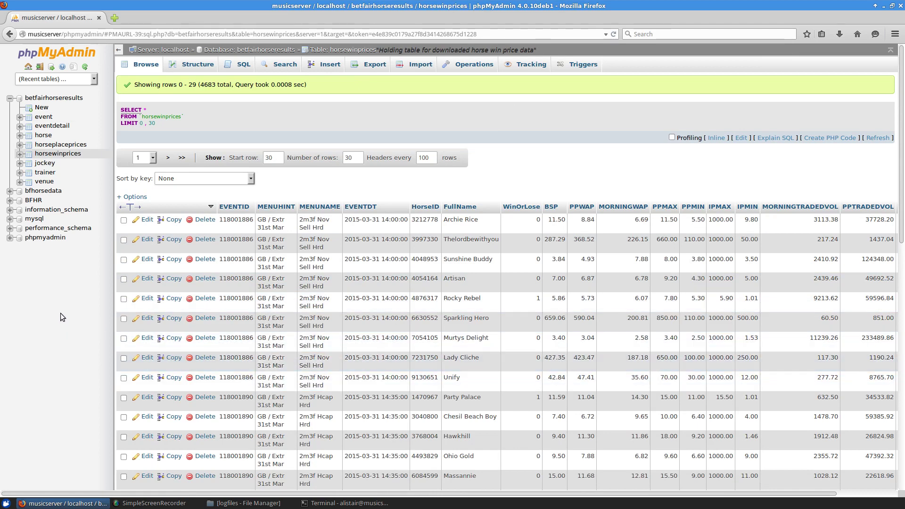
pyautogui.click(43, 118)
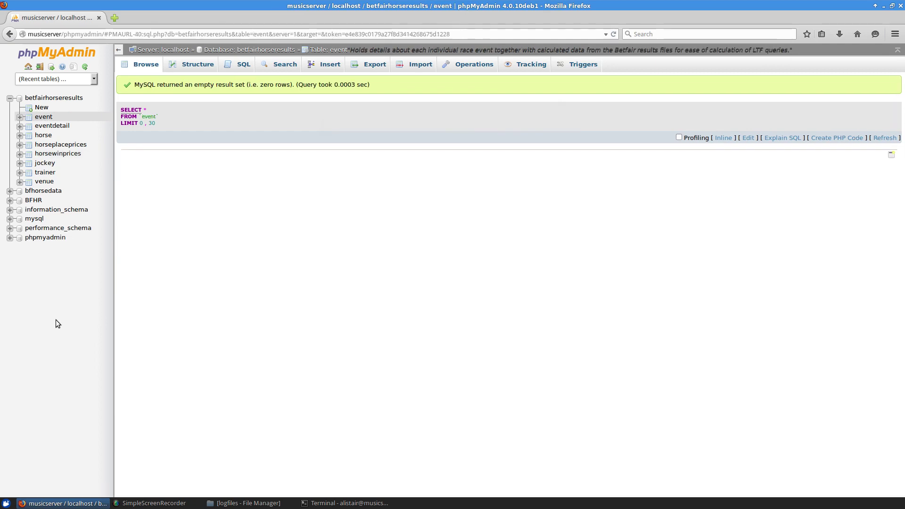
pyautogui.click(53, 126)
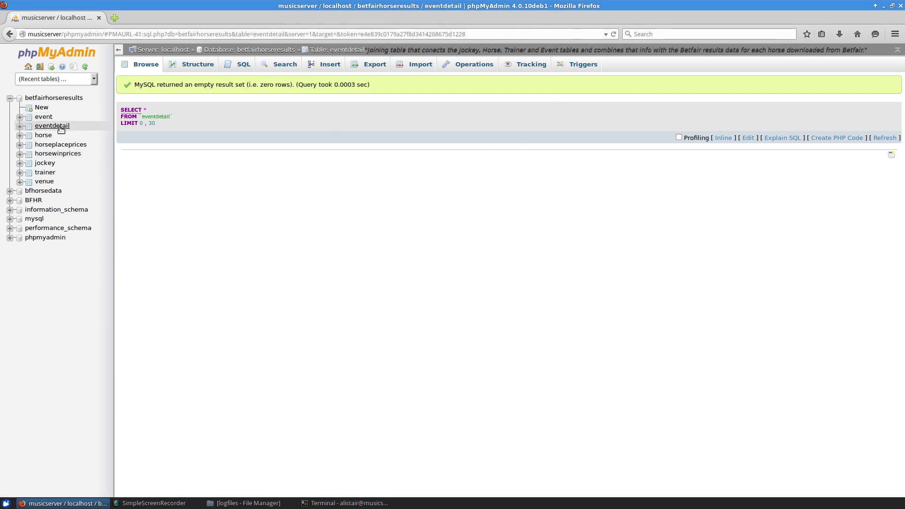
pyautogui.click(44, 137)
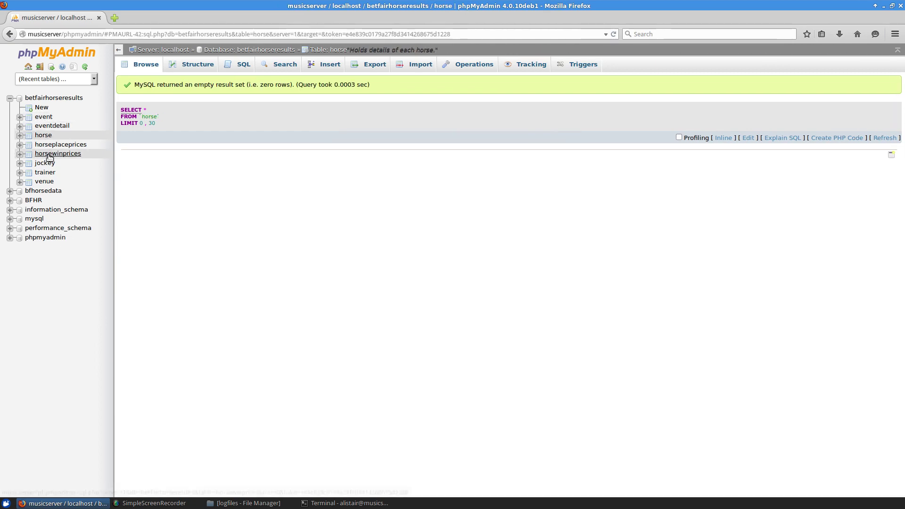
pyautogui.click(216, 505)
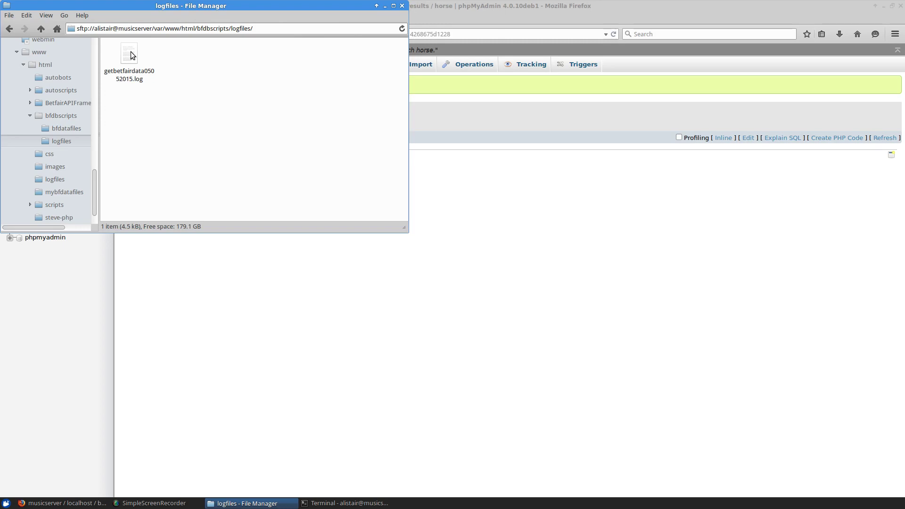
# Read through the new getbetfairdata05052015.log in Mousepad, close it, and go up to bfdbscripts.
pyautogui.click(132, 55)
pyautogui.doubleClick(132, 55)
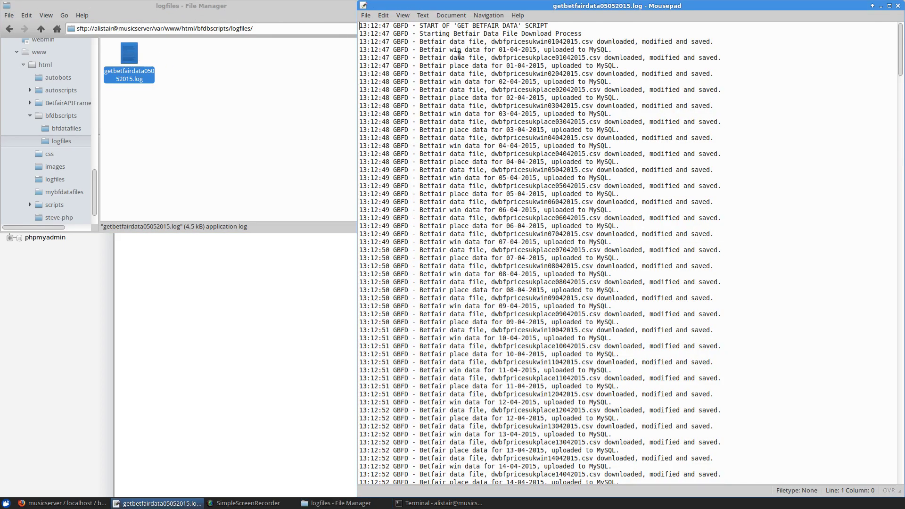
pyautogui.moveTo(900, 49); pyautogui.dragTo(900, 17)
pyautogui.scroll(-12, 631, 253)
pyautogui.scroll(9, 631, 253)
pyautogui.click(897, 6)
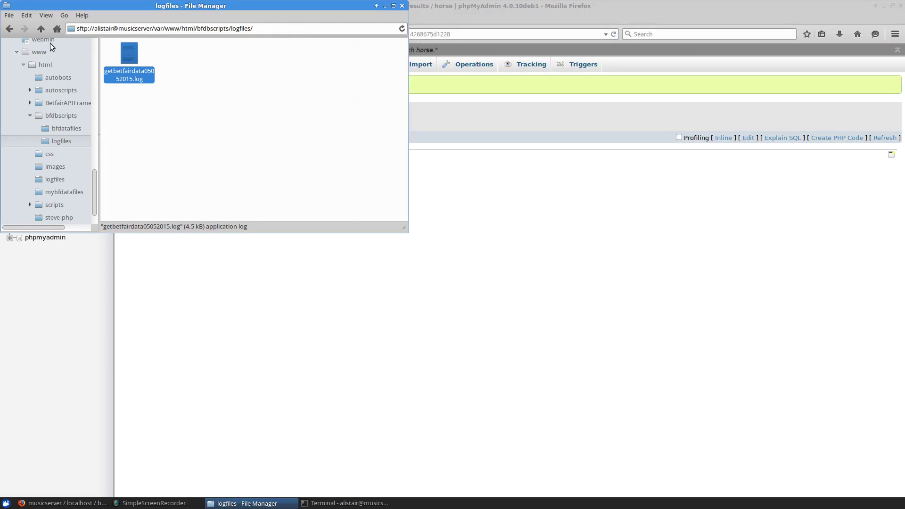
pyautogui.click(42, 29)
# Show all 71 downloaded Betfair CSVs in an enlarged bfdatafiles window, with the finished Terminal download beside it.
pyautogui.doubleClick(186, 59)
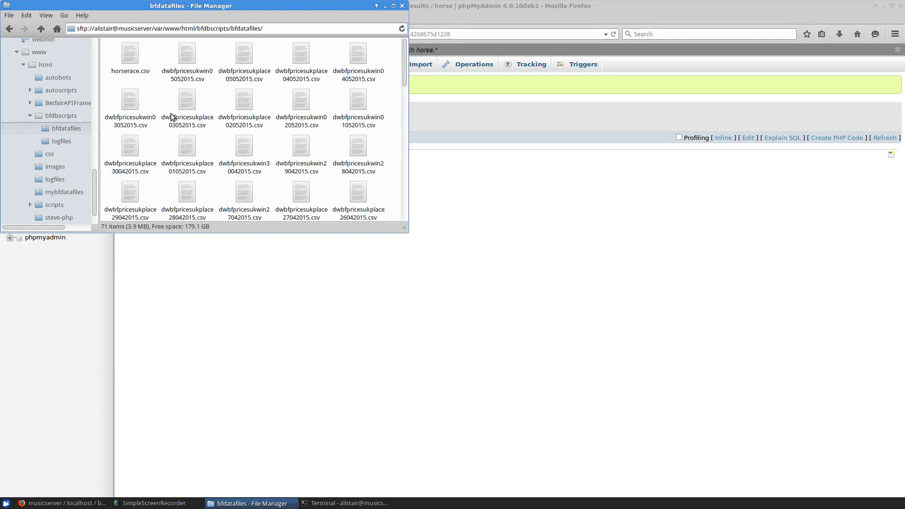
pyautogui.moveTo(408, 231); pyautogui.dragTo(625, 491)
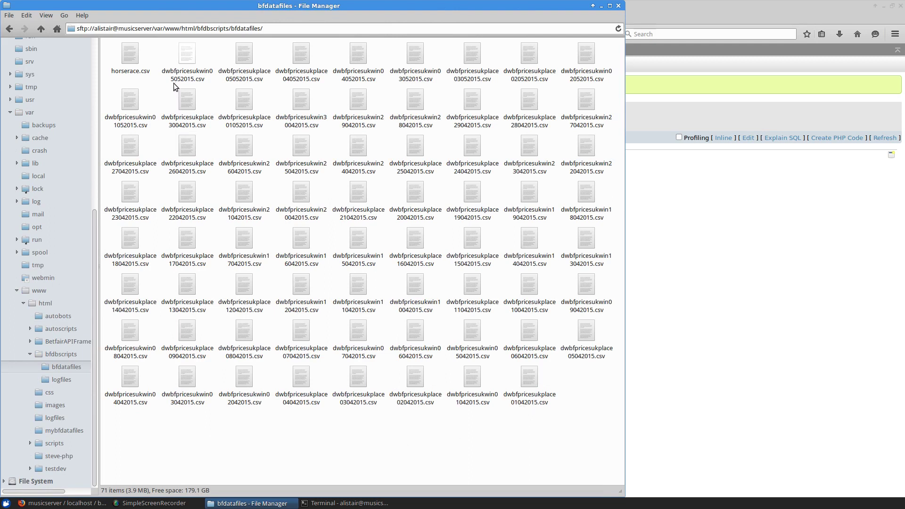
pyautogui.click(338, 504)
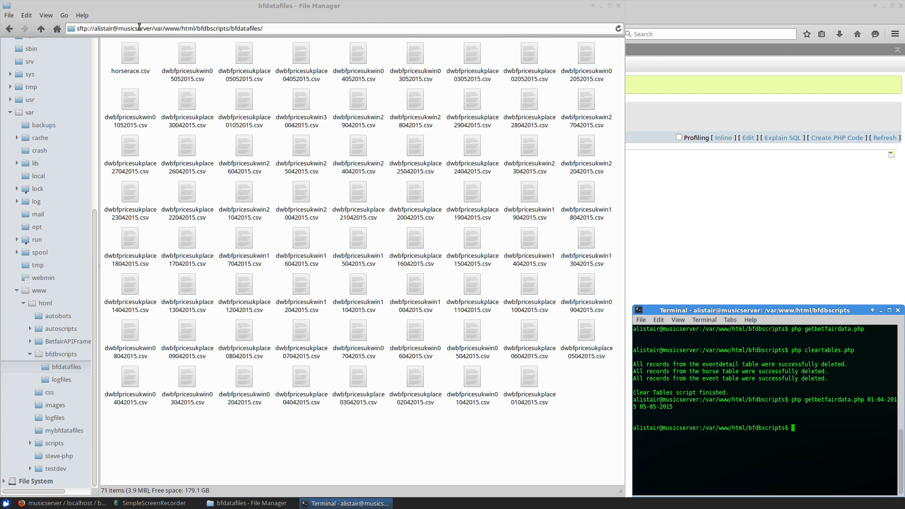
# Confirm horsewinprices and horseplaceprices show zero rows, then bring the bfdatafiles folder back.
pyautogui.click(599, 6)
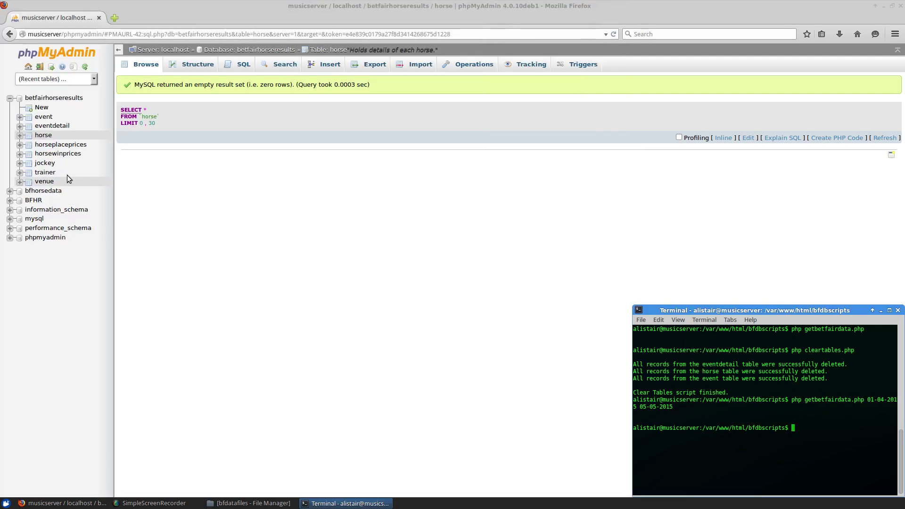
pyautogui.click(47, 154)
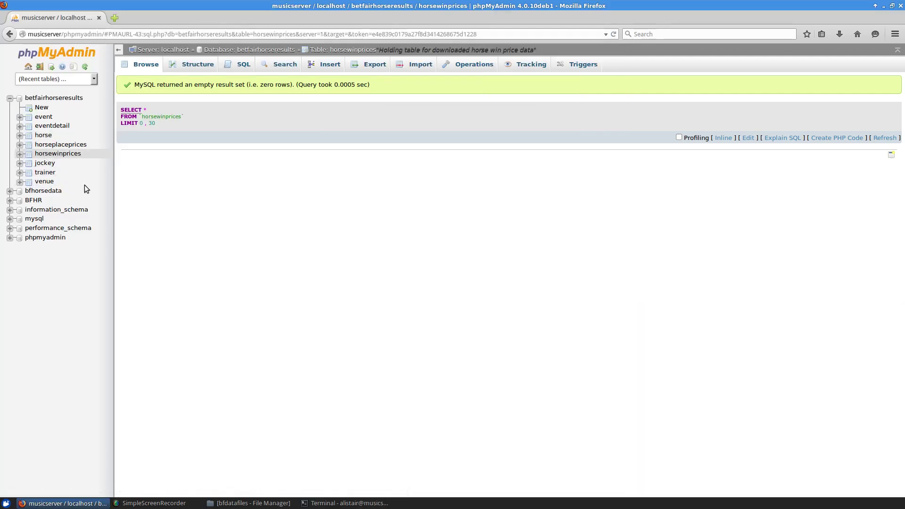
pyautogui.click(61, 146)
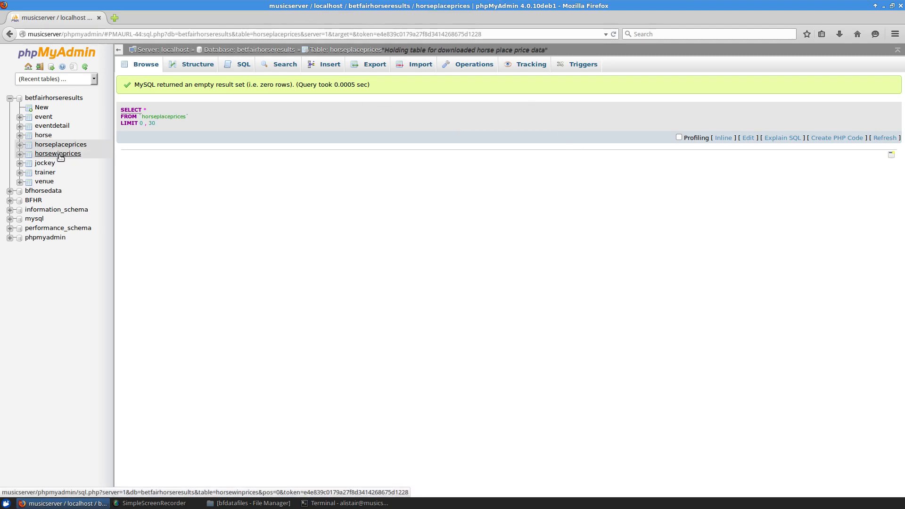
pyautogui.click(60, 156)
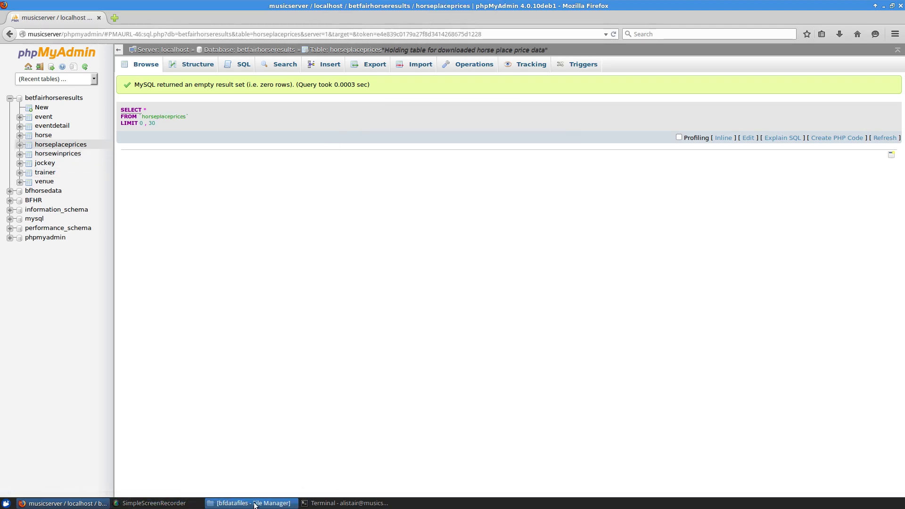
pyautogui.click(270, 503)
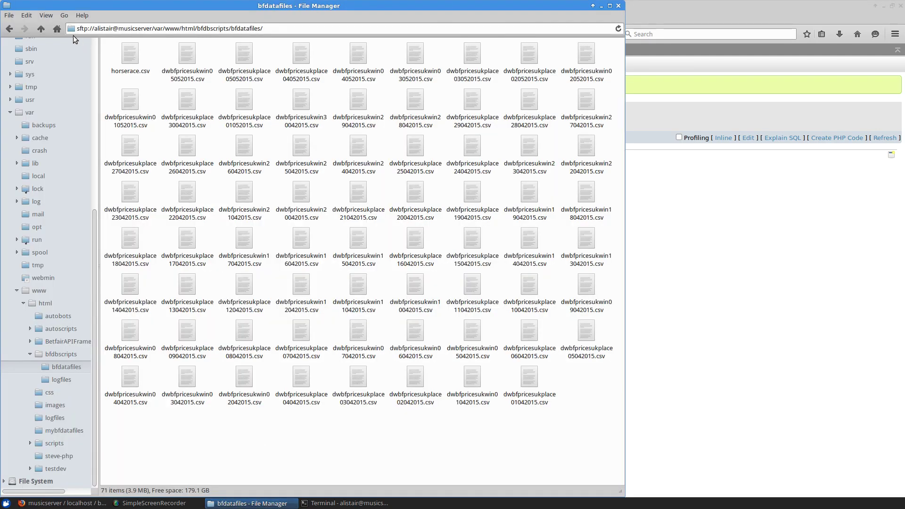
# Read the end of getbetfairdata05052015.log in logfiles, confirming tables updated for 01-04-2015 to 05-05-2015.
pyautogui.click(41, 30)
pyautogui.doubleClick(122, 57)
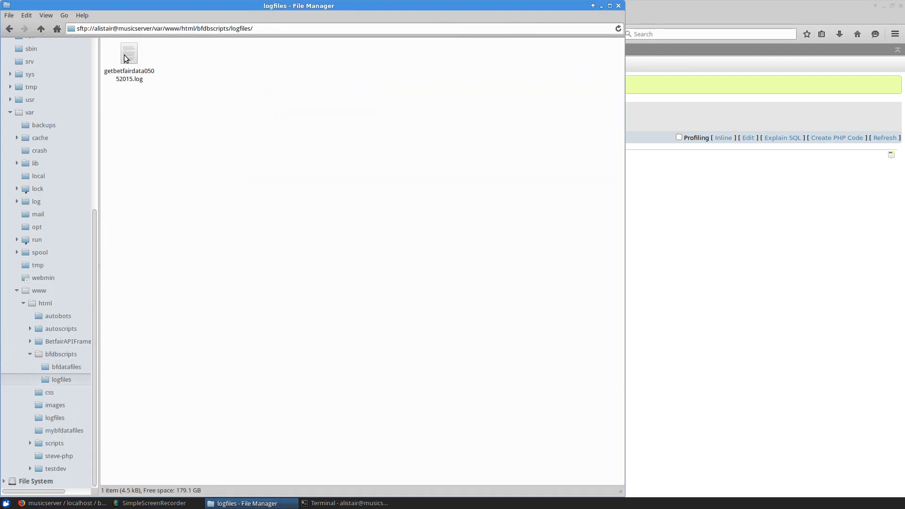
pyautogui.doubleClick(129, 53)
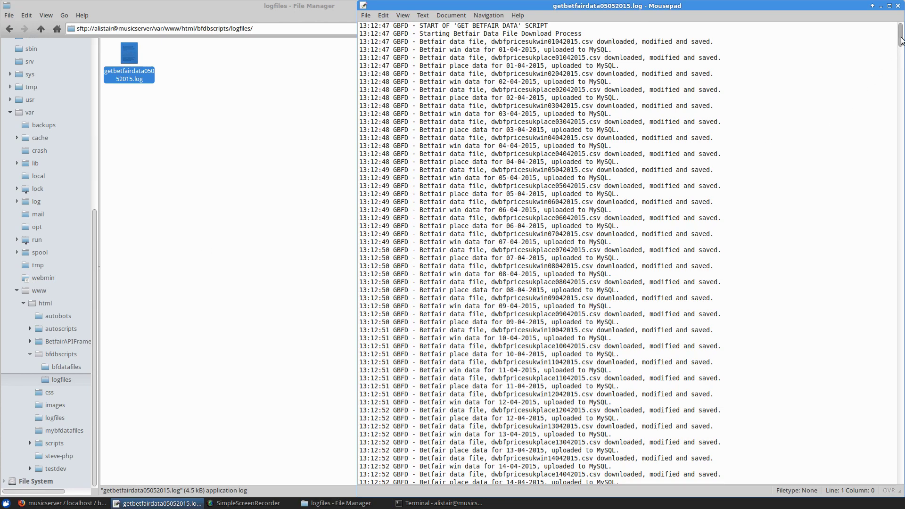
pyautogui.moveTo(901, 41); pyautogui.dragTo(901, 475)
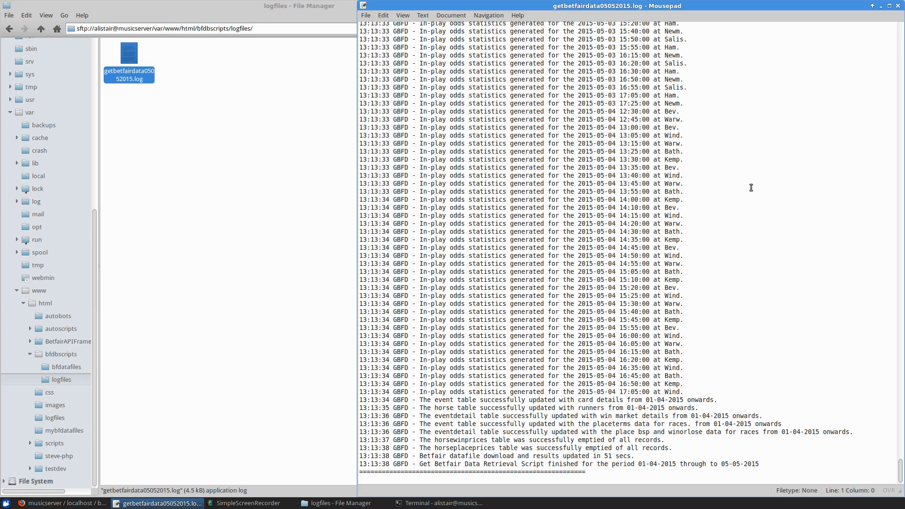
pyautogui.click(897, 6)
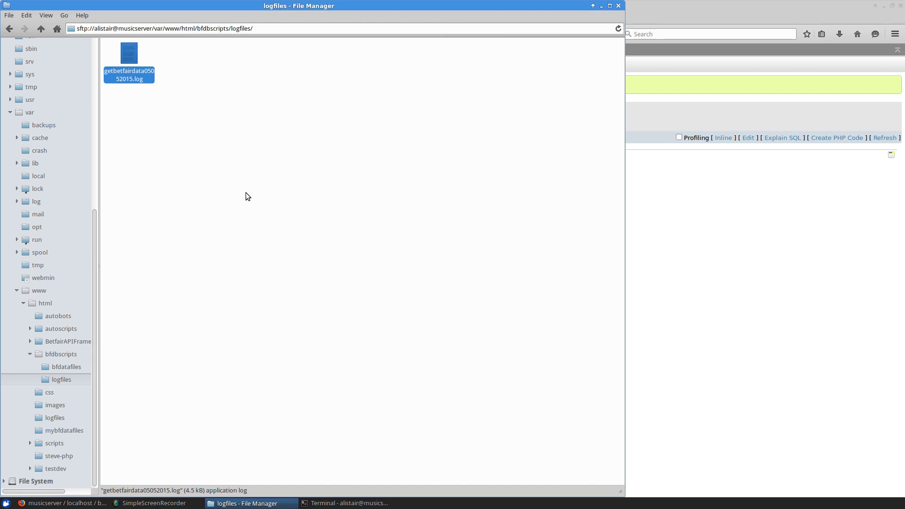
# Browse the event (1045 rows), eventdetail (8973 rows) and horse (6716 rows) tables, ending on event.
pyautogui.click(618, 6)
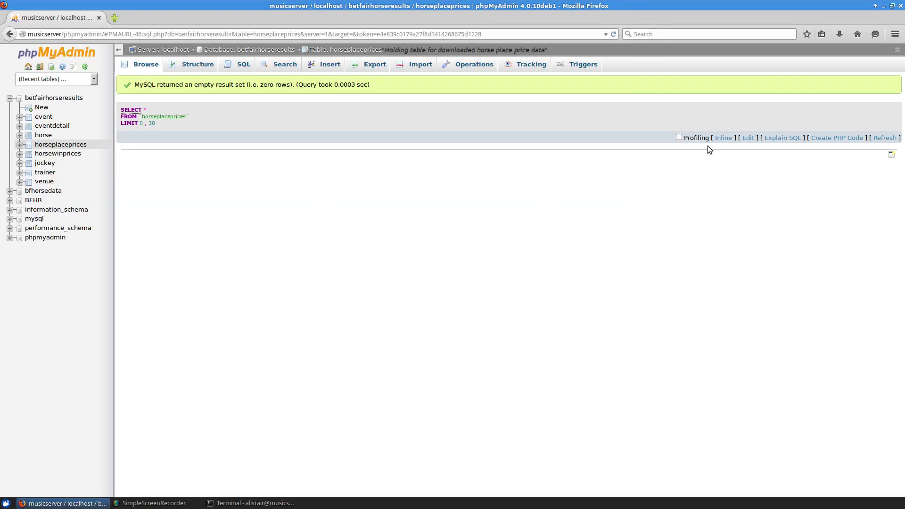
pyautogui.click(43, 117)
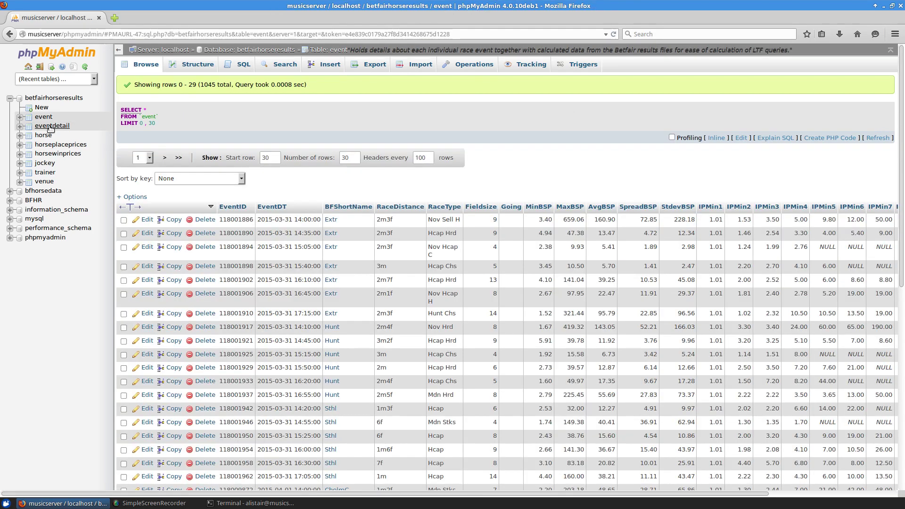
pyautogui.click(51, 126)
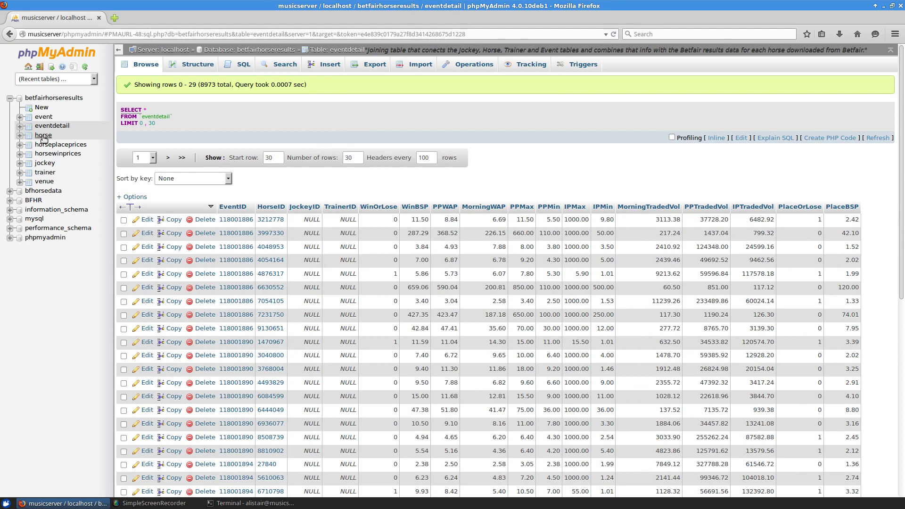
pyautogui.click(43, 135)
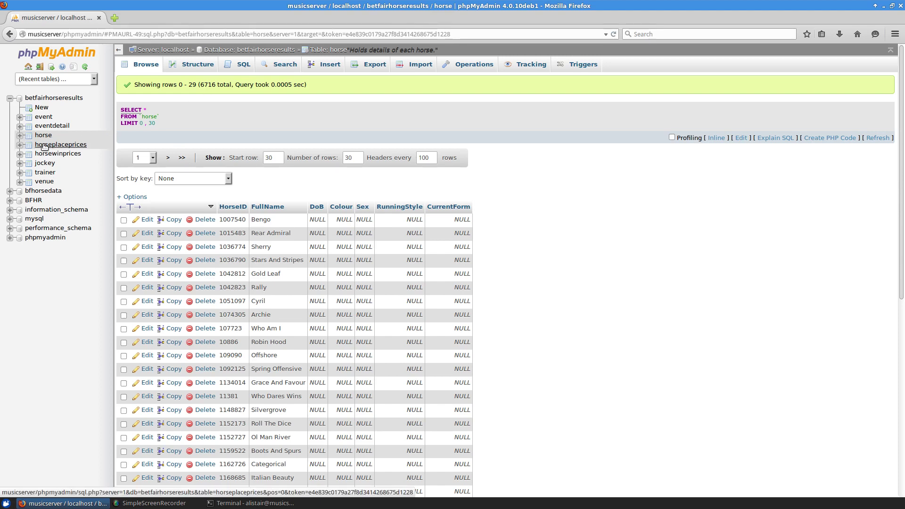
pyautogui.click(47, 126)
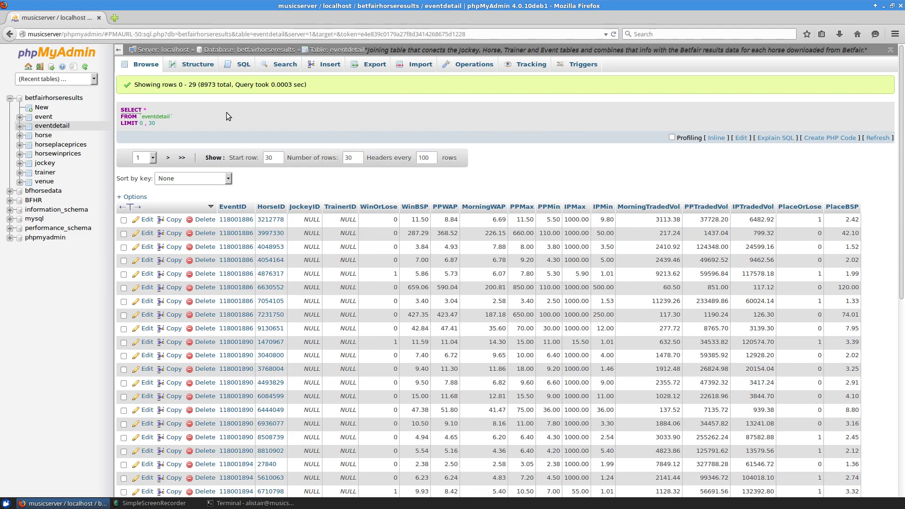
pyautogui.click(43, 117)
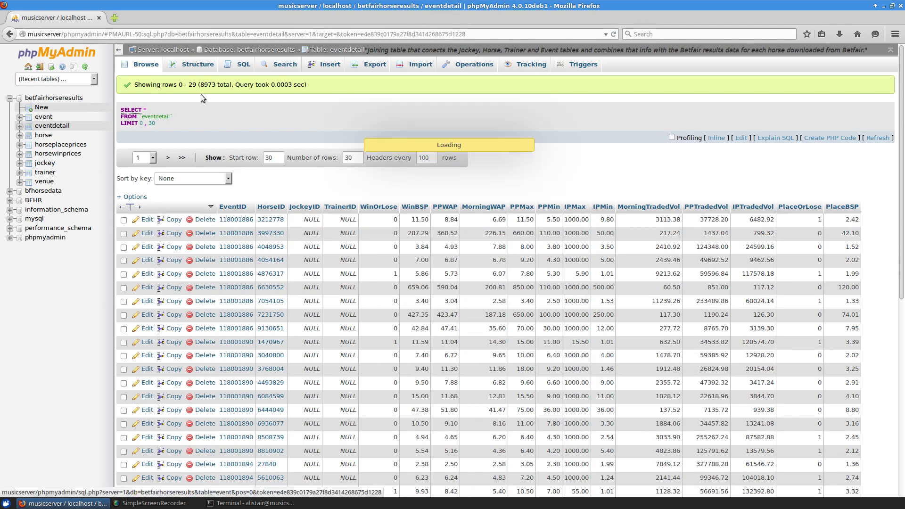